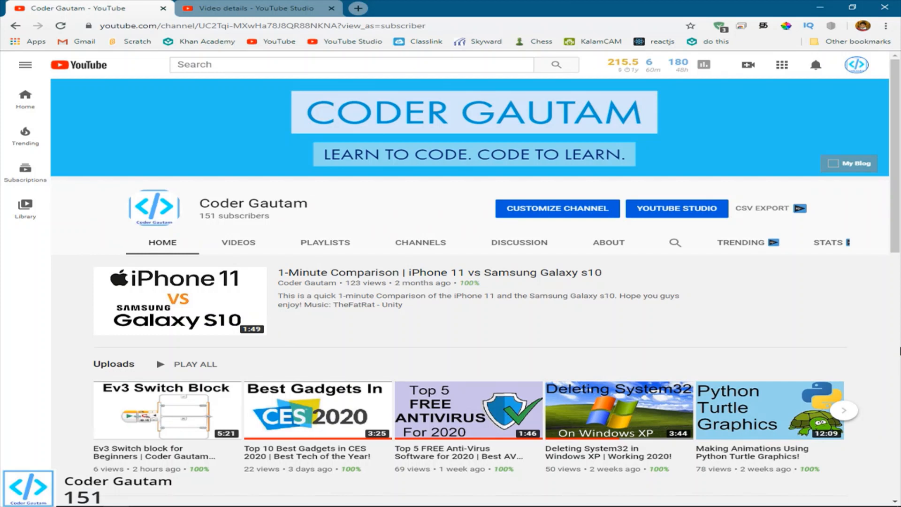
click(186, 401)
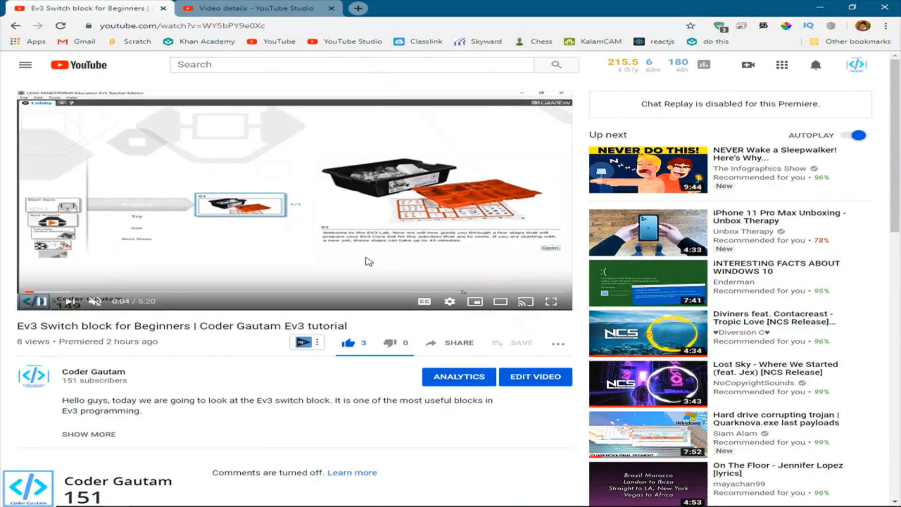
click(366, 262)
click(365, 261)
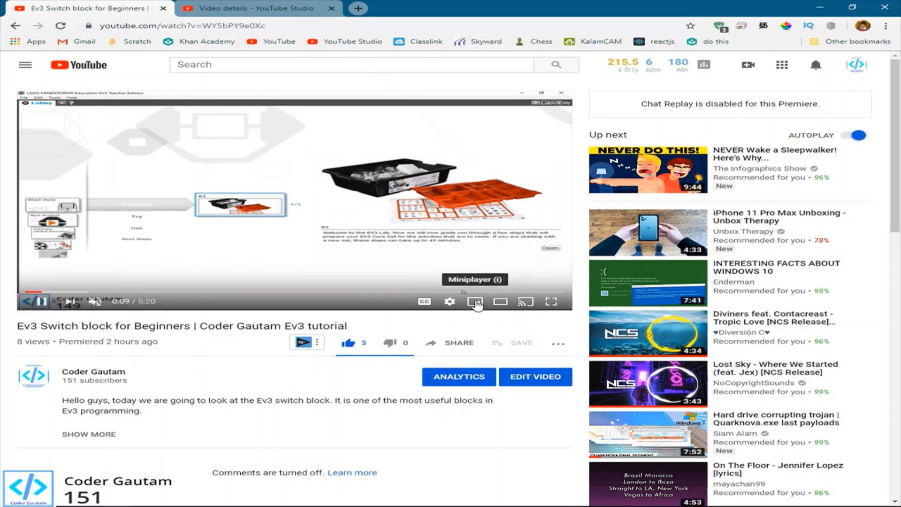
click(475, 303)
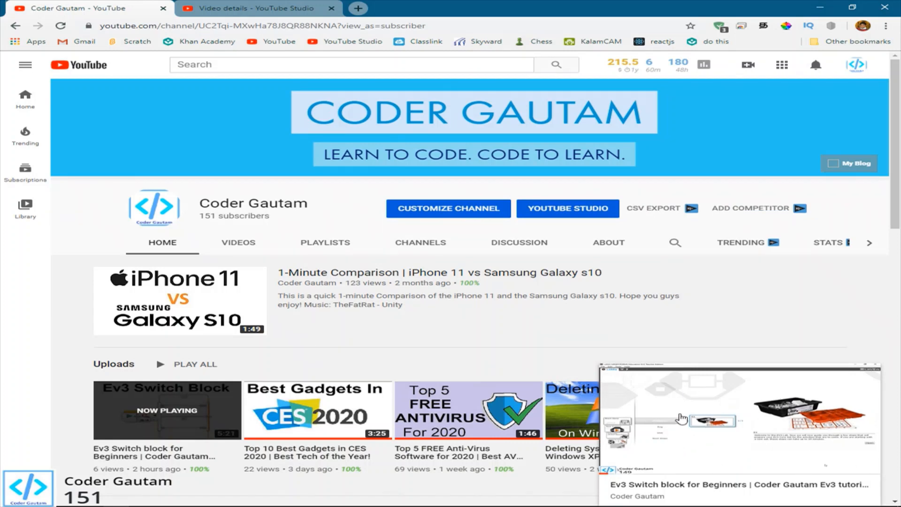
click(764, 427)
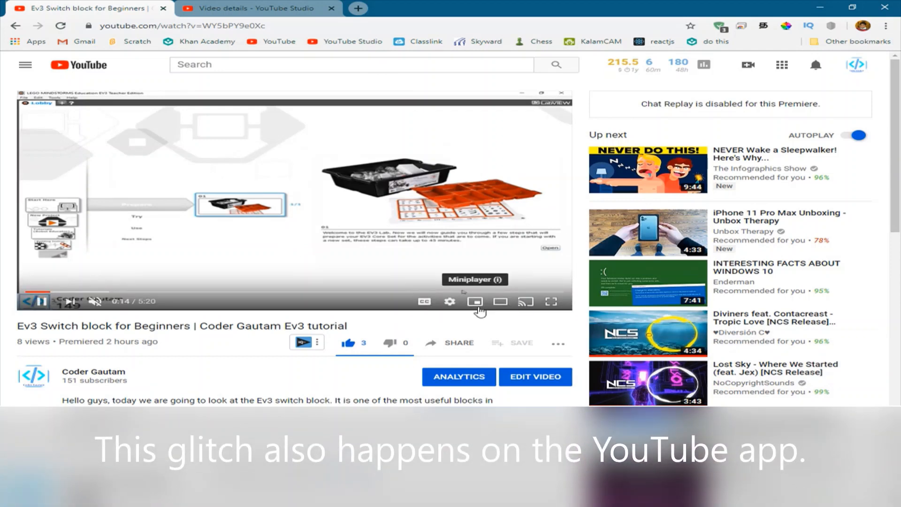
click(477, 311)
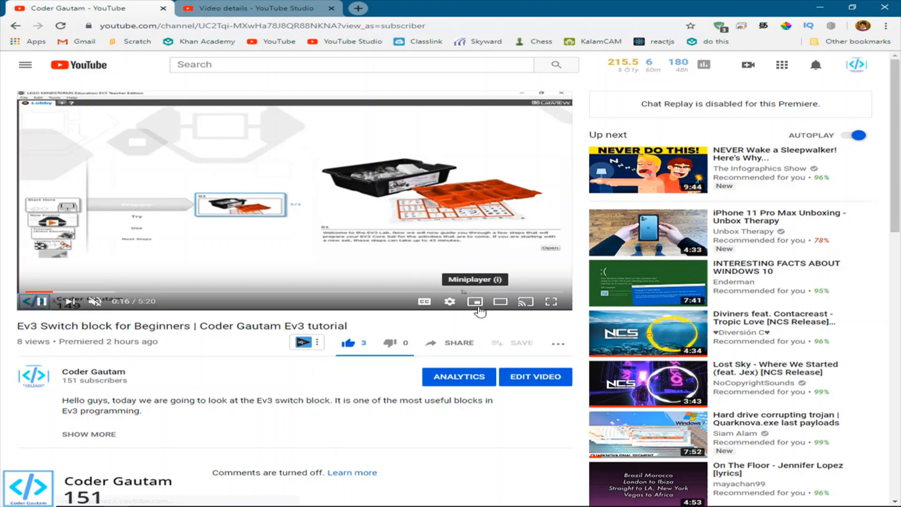
click(827, 427)
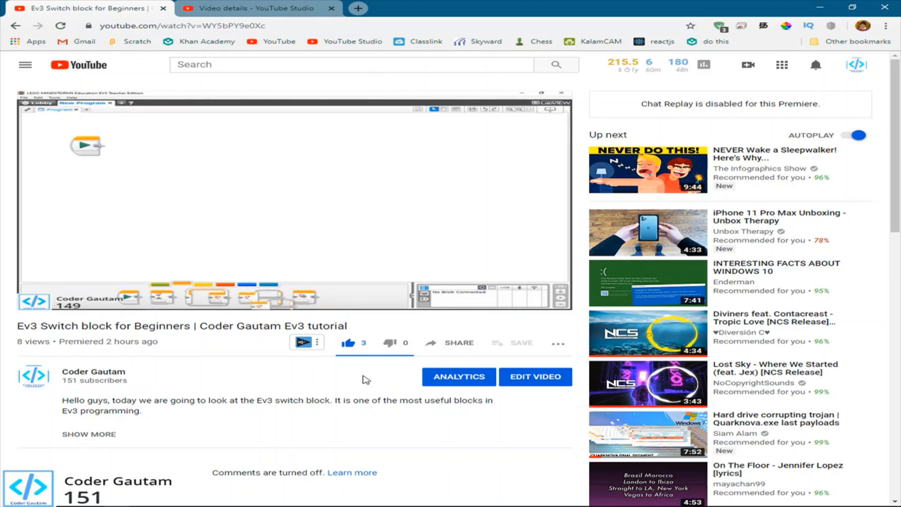
Go to YouTube Studio from the account menu and list the channel's uploaded videos.
click(857, 66)
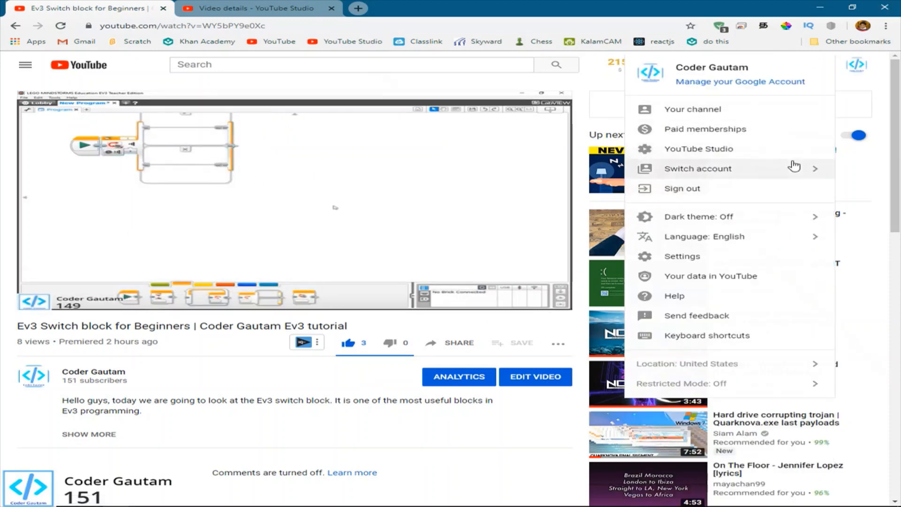
click(756, 150)
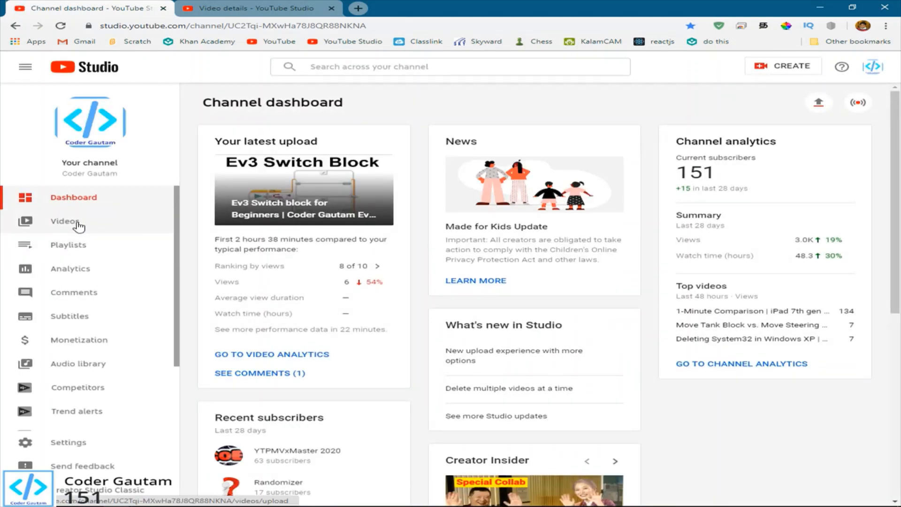
click(84, 220)
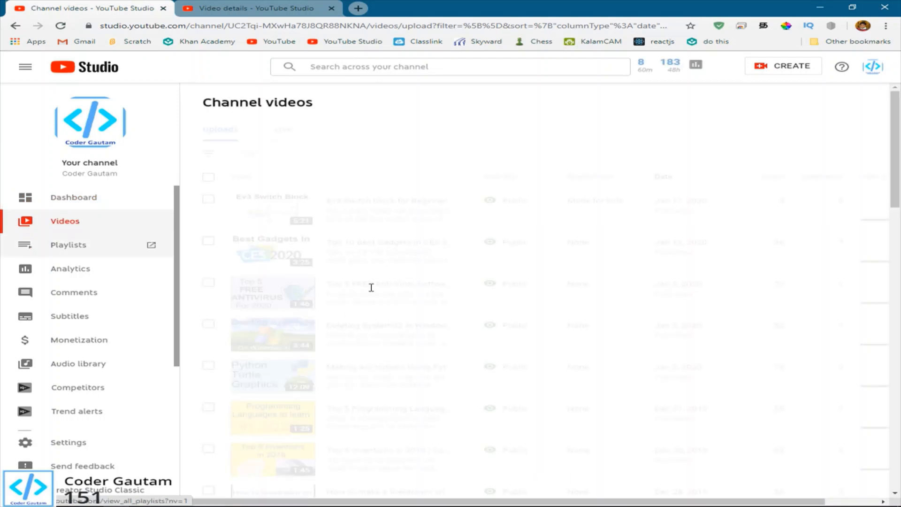
In the Ev3 Switch Block details, set Audience to 'No, it's not made for kids'.
click(263, 210)
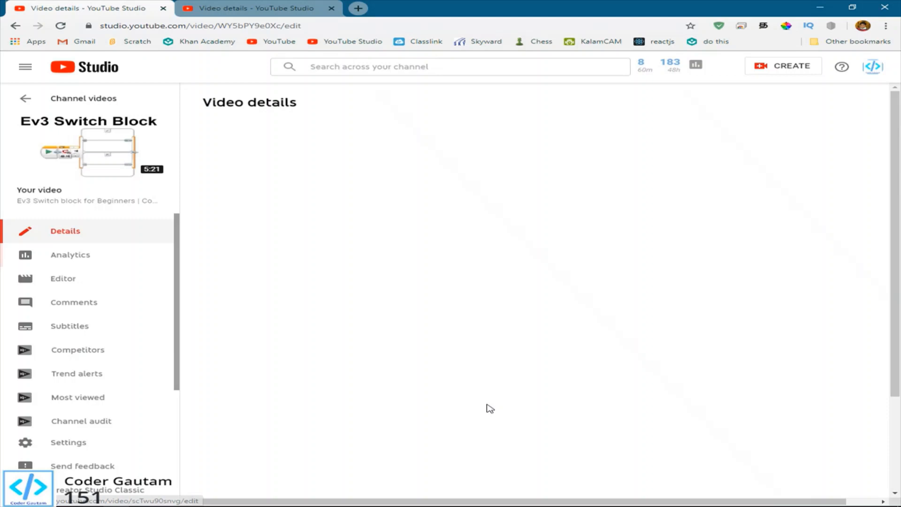
scroll(554, 332, down, 2)
scroll(566, 323, down, 2)
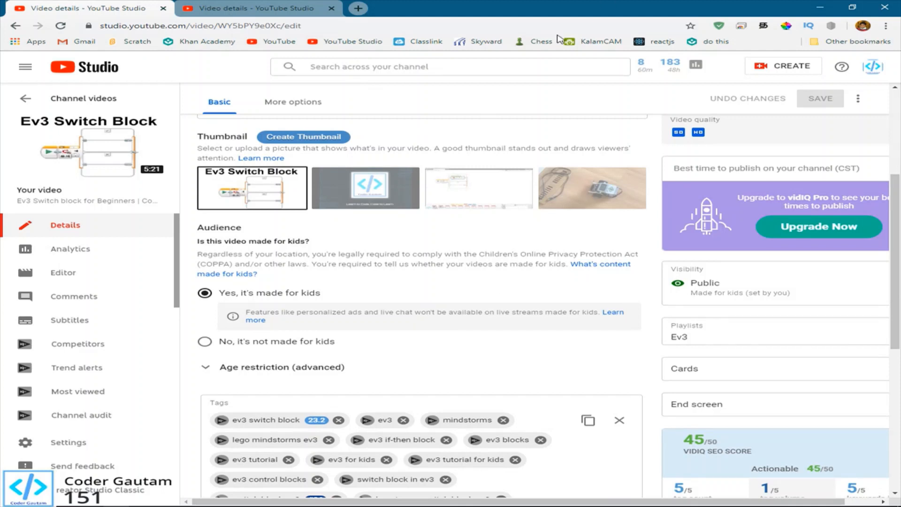
drag(309, 243, 200, 221)
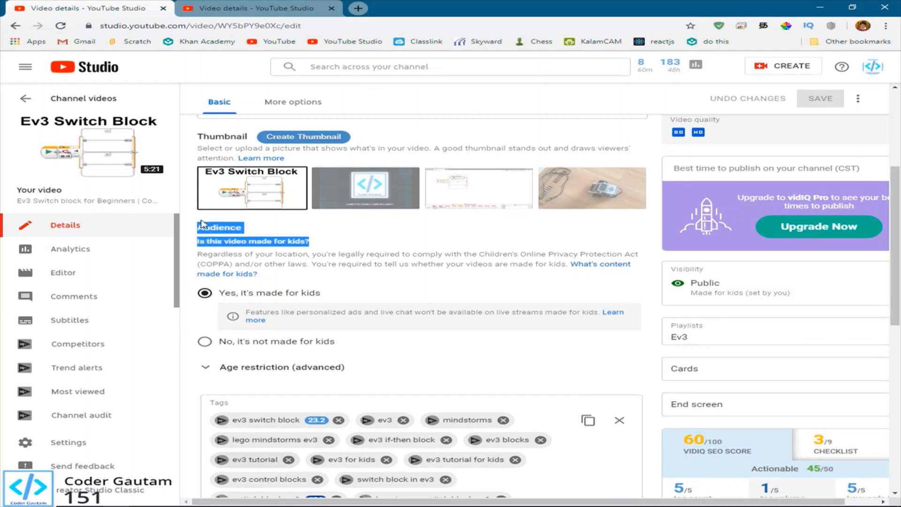
click(308, 262)
double_click(300, 243)
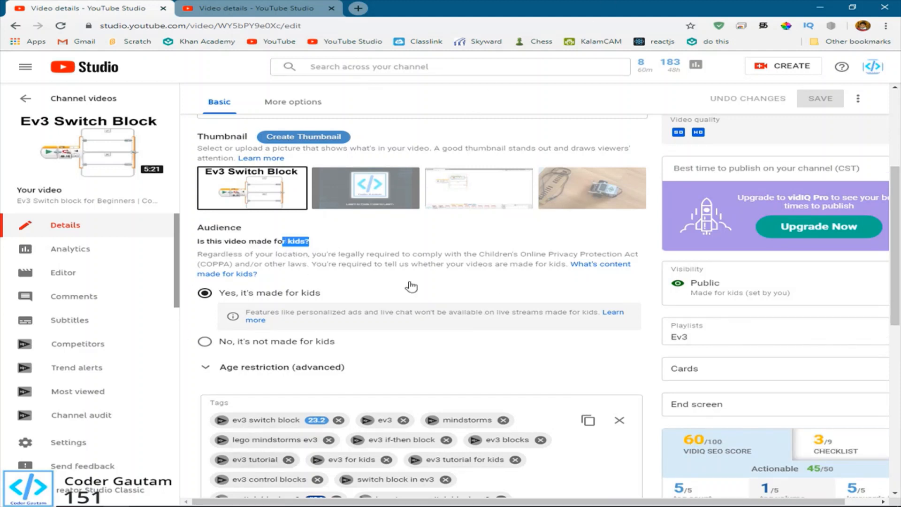
click(434, 257)
key(Tab)
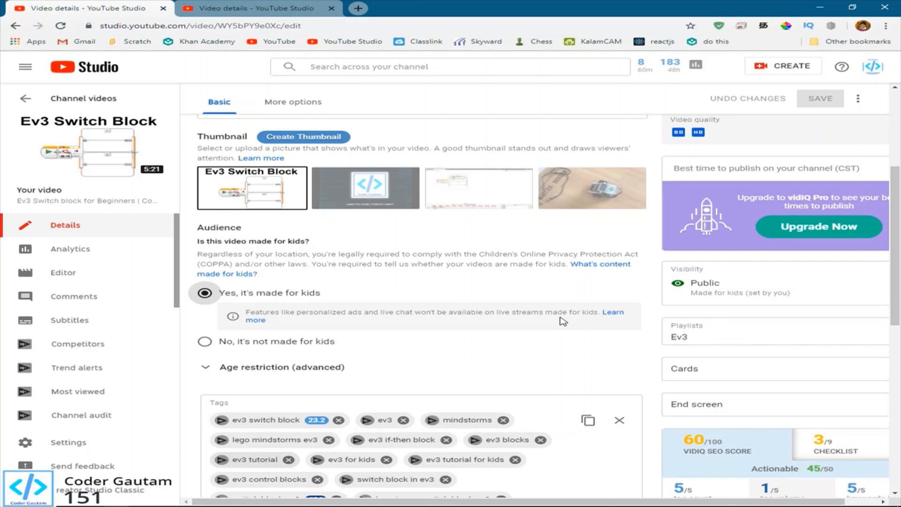
click(292, 343)
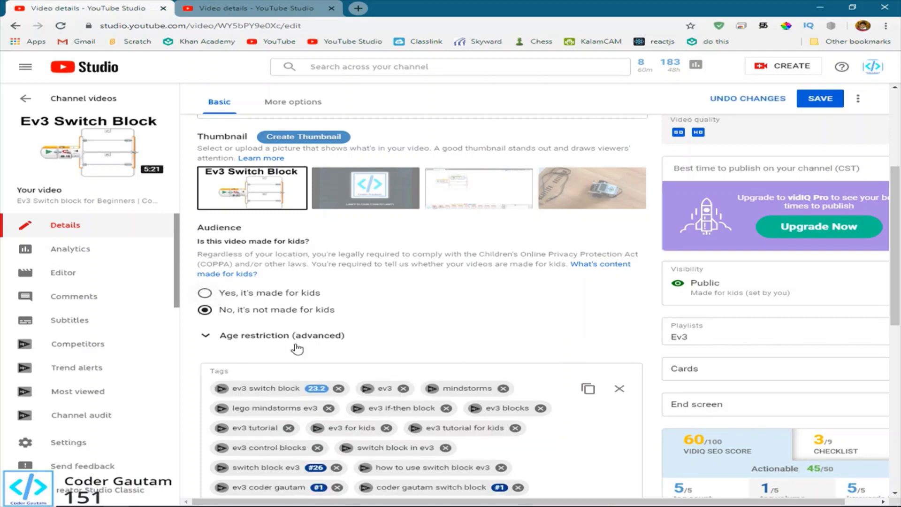
Save the Ev3 Switch Block's new not-made-for-kids audience setting.
click(827, 103)
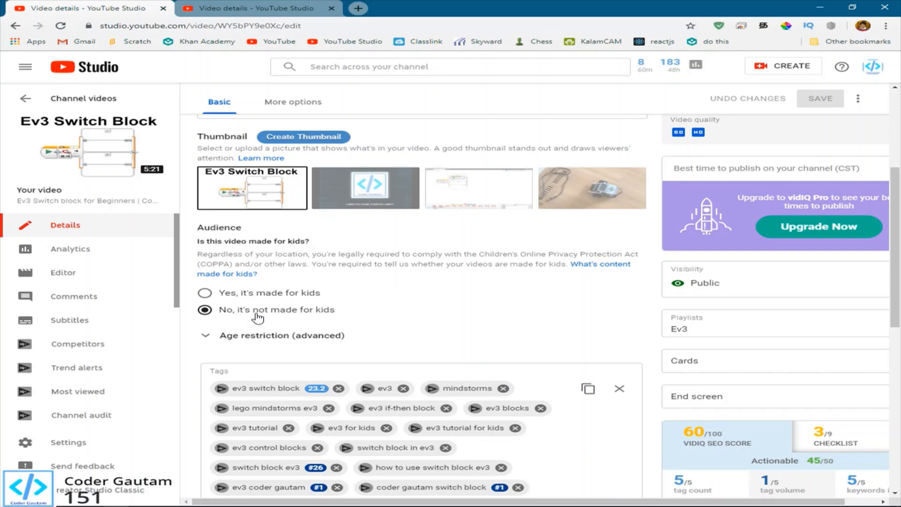
Check the age restriction options, then open the video's watch page in a new tab.
click(280, 336)
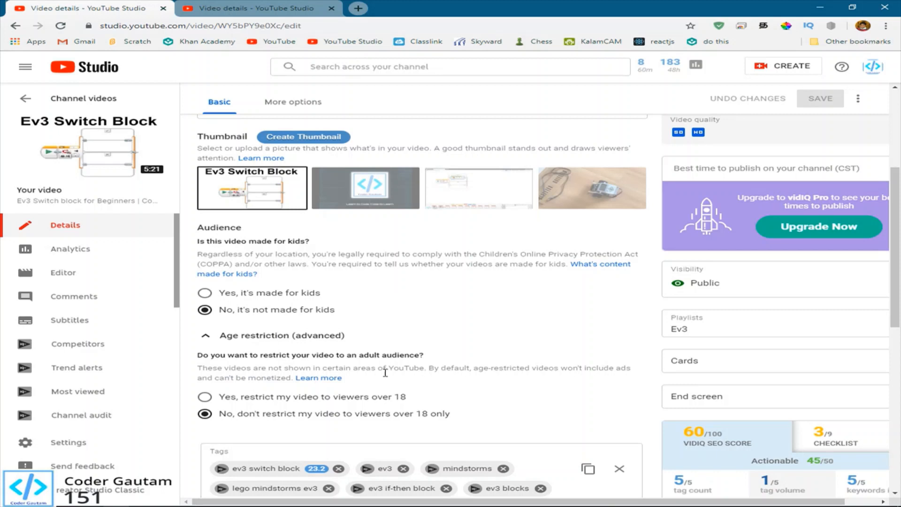
click(271, 343)
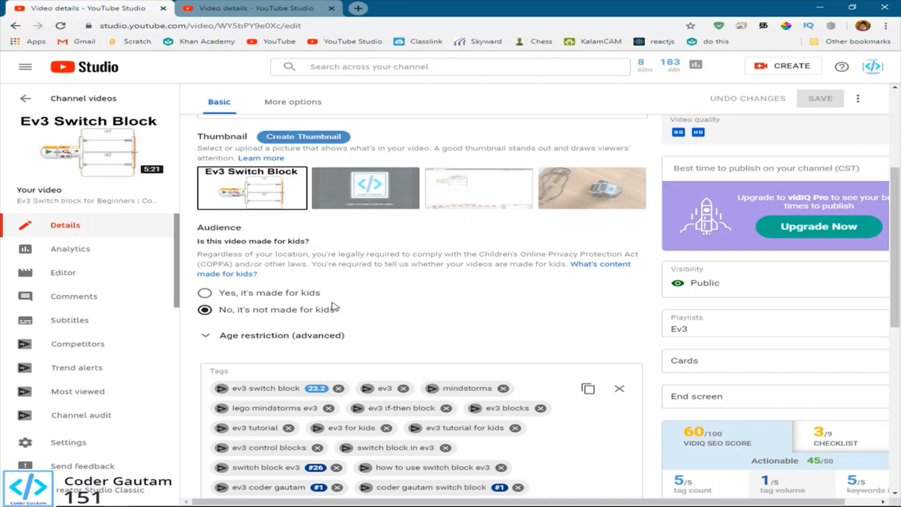
click(89, 158)
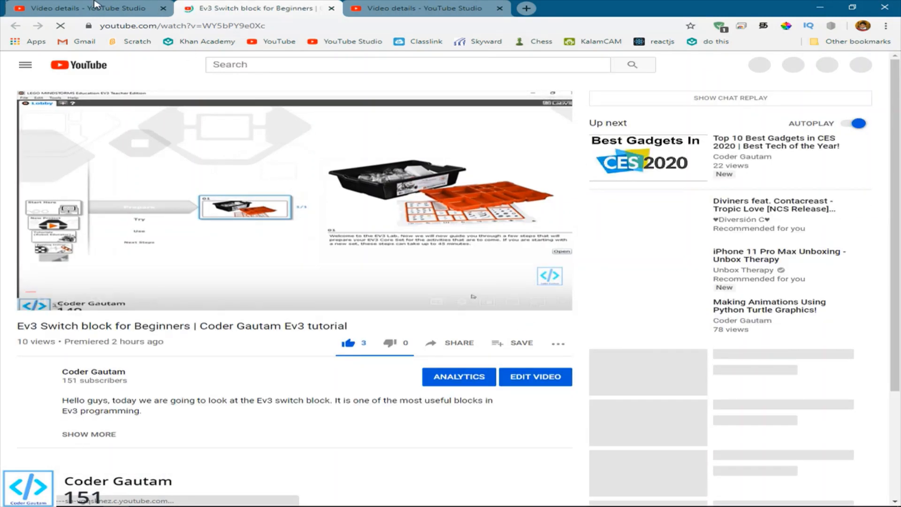
Check both tabs, send the Ev3 Switch block video to the miniplayer and pause it.
click(151, 8)
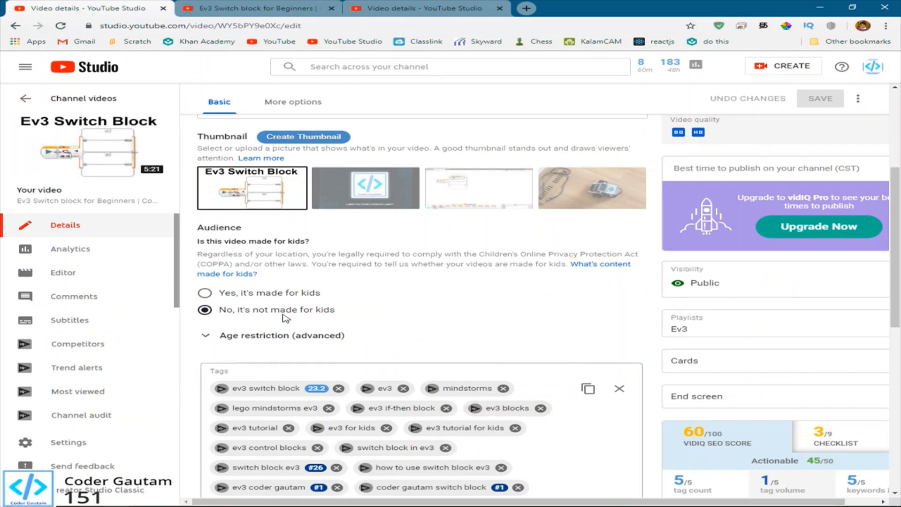
click(232, 8)
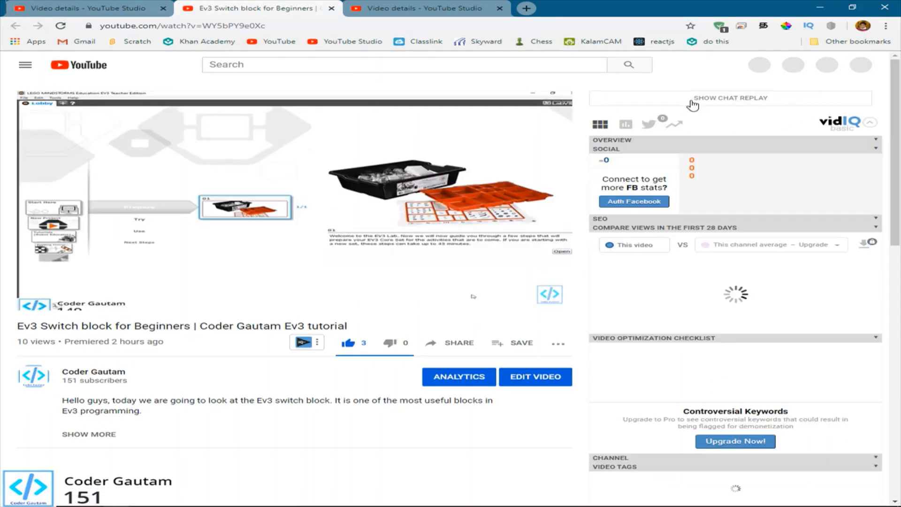
scroll(332, 423, down, 1)
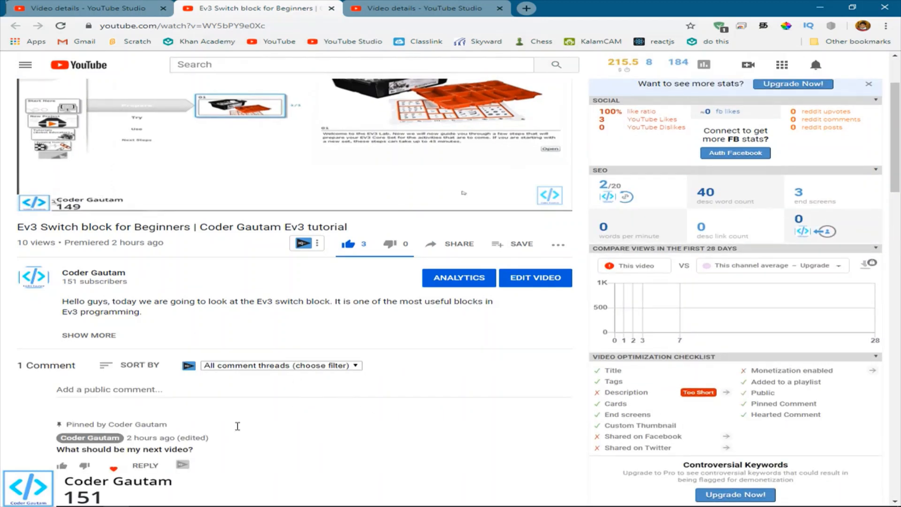
scroll(335, 421, up, 1)
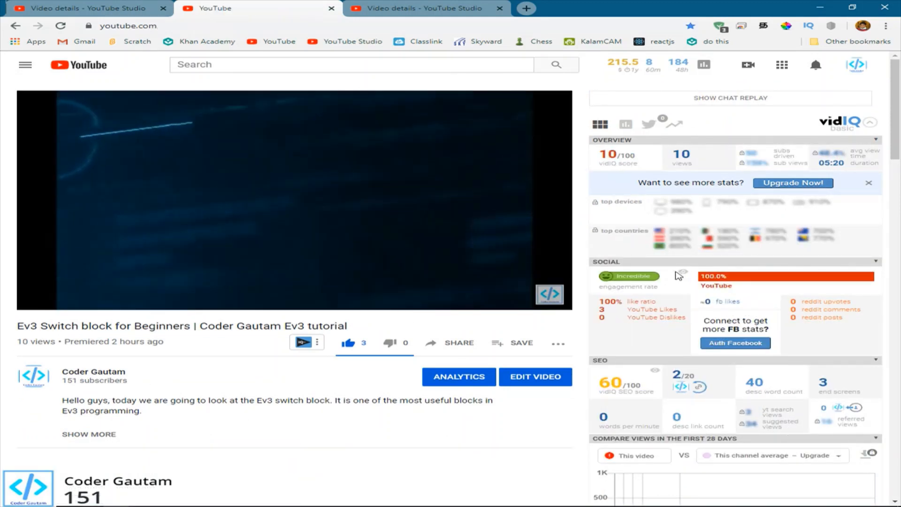
key(i)
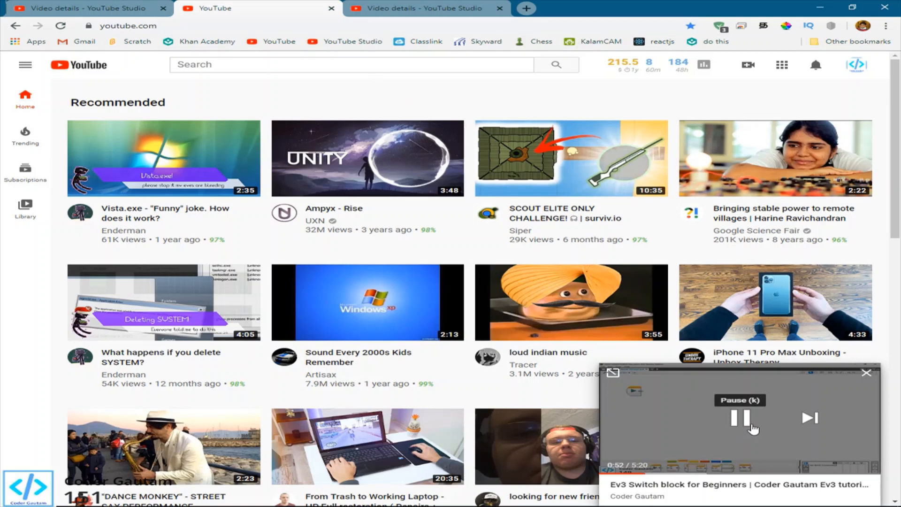
click(750, 424)
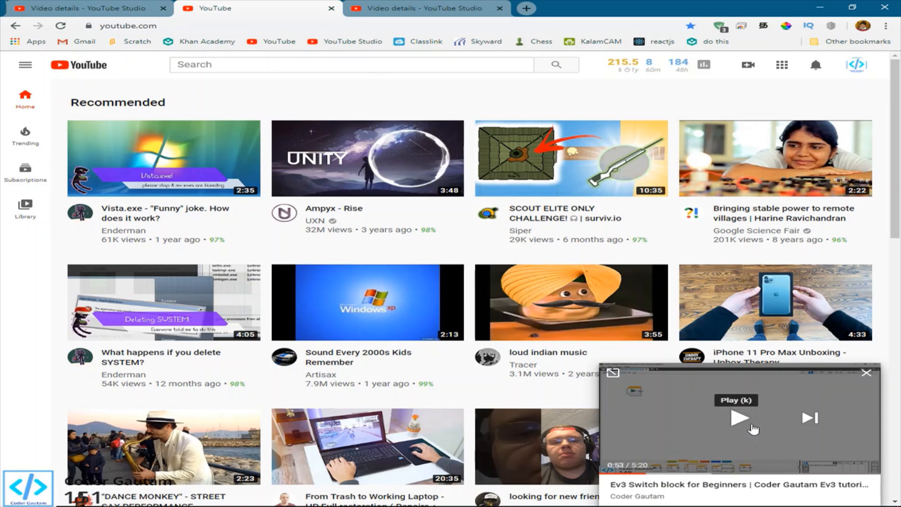